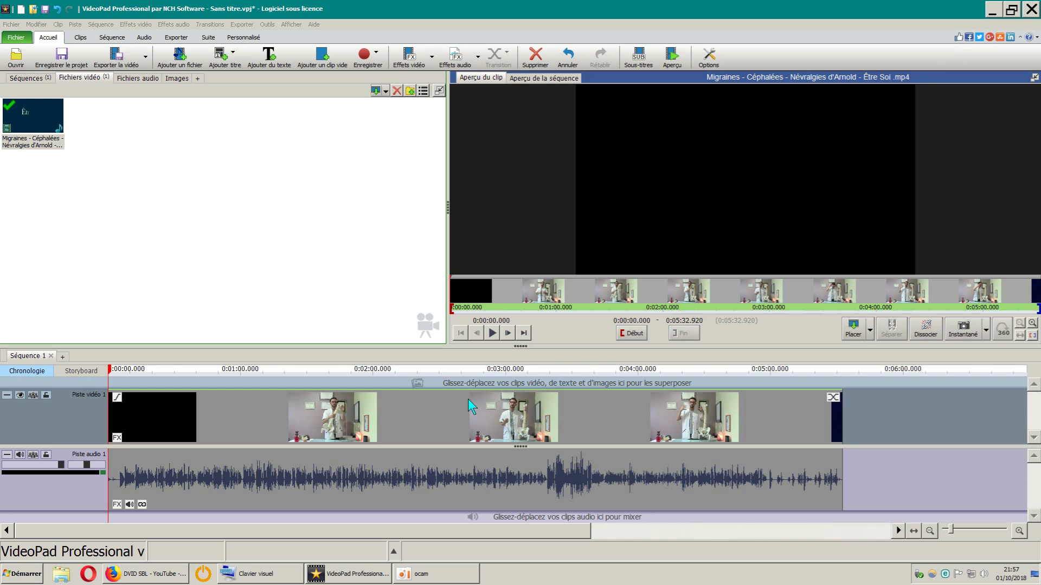
Locate the source Migraines - Céphalées MP4 on the STOCKAGE (Z:) drive in Windows Explorer, and return to VideoPad with no clip selected
click(992, 9)
double_click(32, 30)
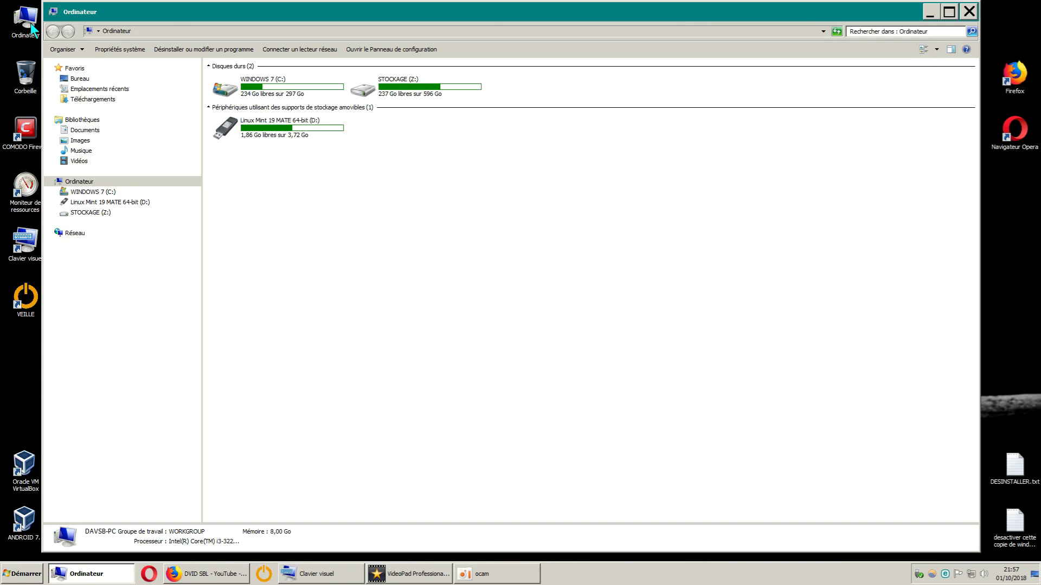
double_click(410, 93)
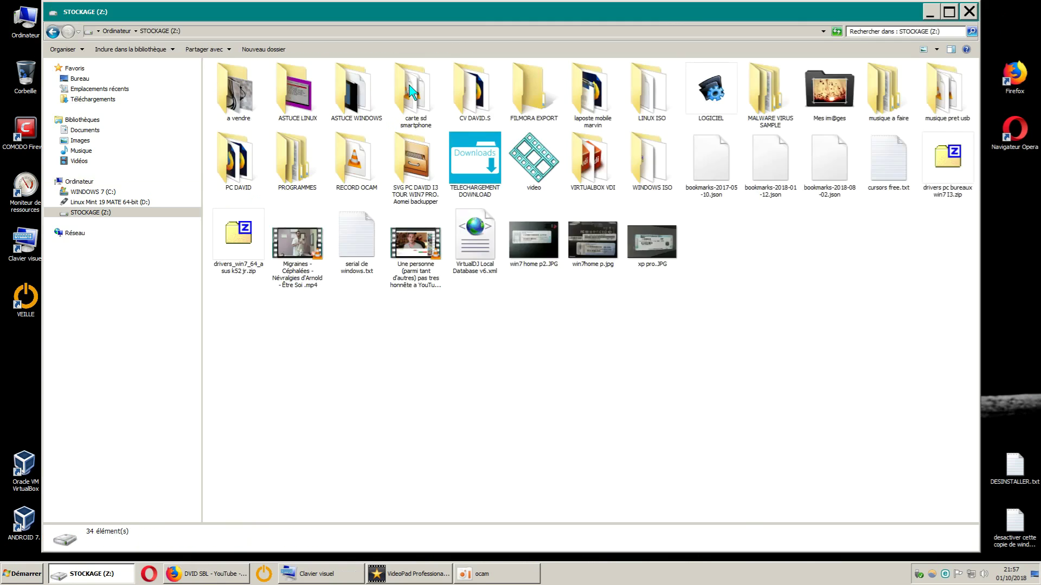
click(293, 251)
right_click(293, 251)
click(520, 367)
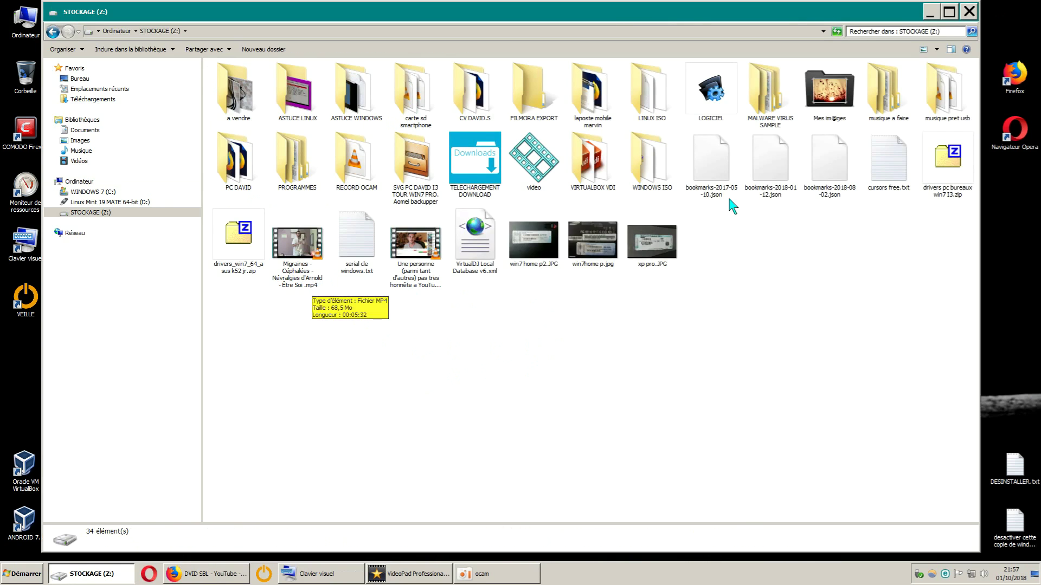
click(968, 12)
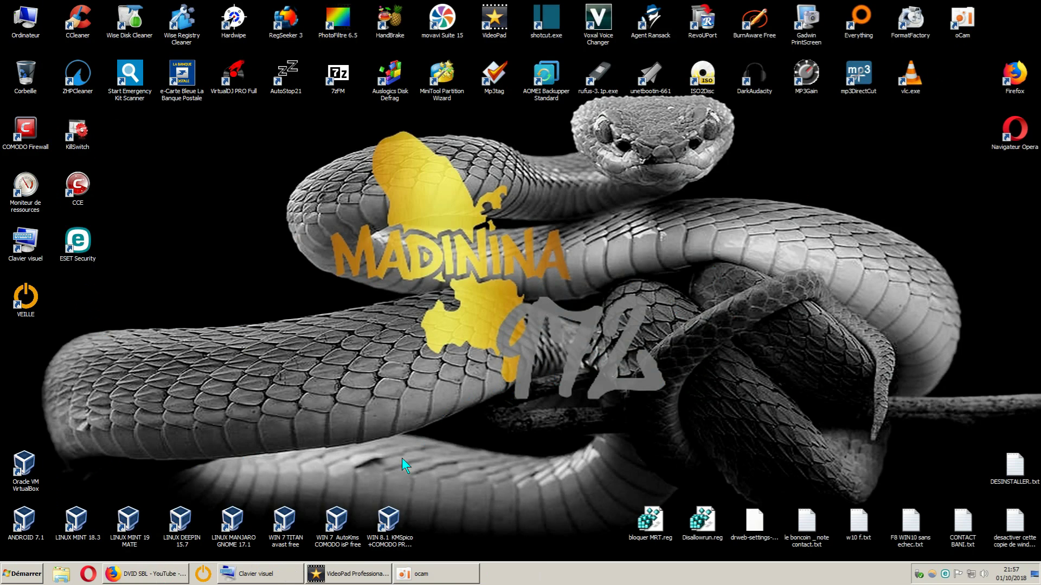
click(347, 576)
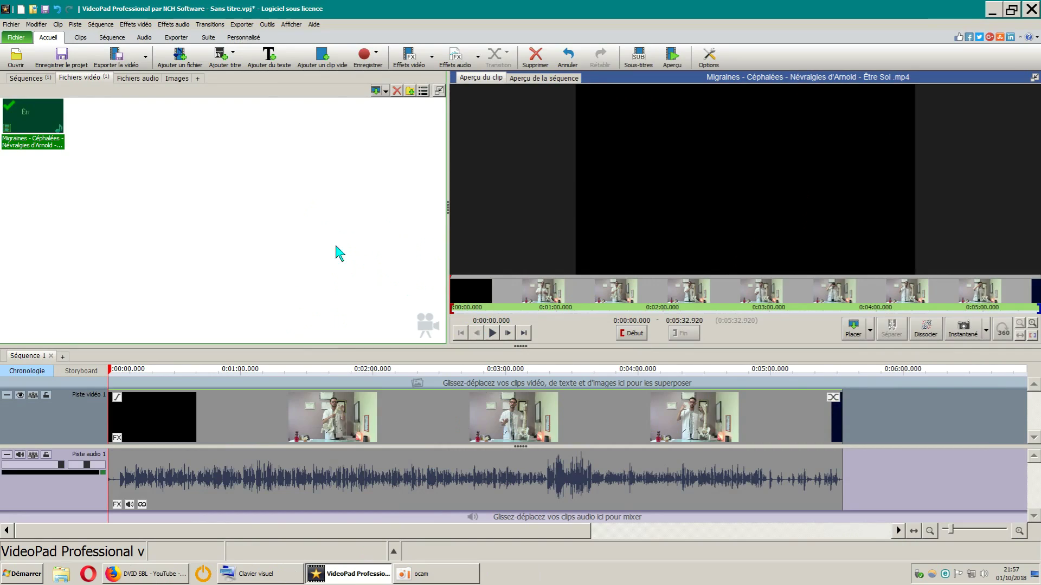
click(274, 214)
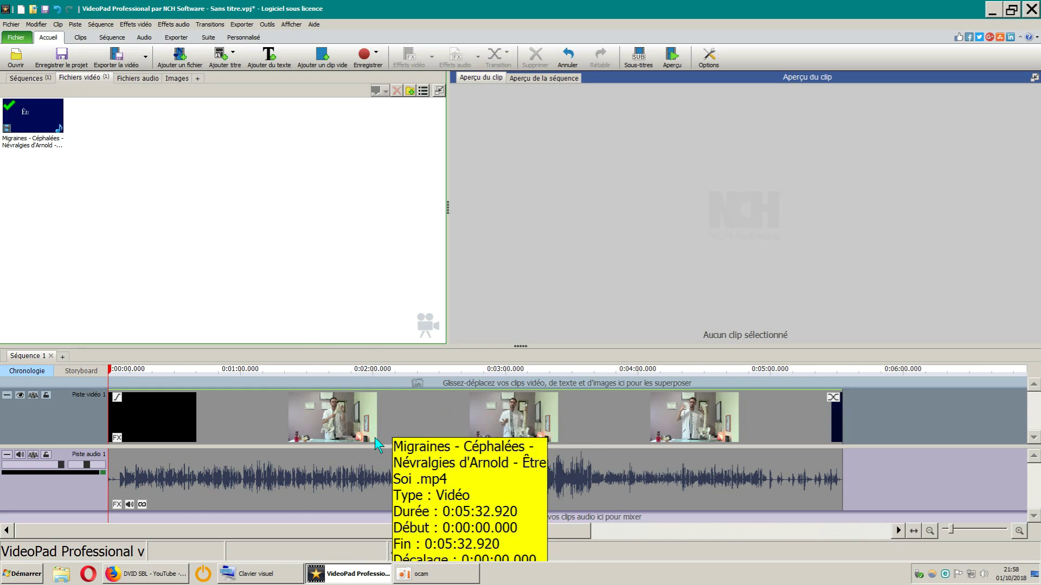
Inspect the Linux Mint USB drive (D:), STOCKAGE (Z:) and WINDOWS 7 (C:) drives in Windows Explorer, and close its window
click(992, 10)
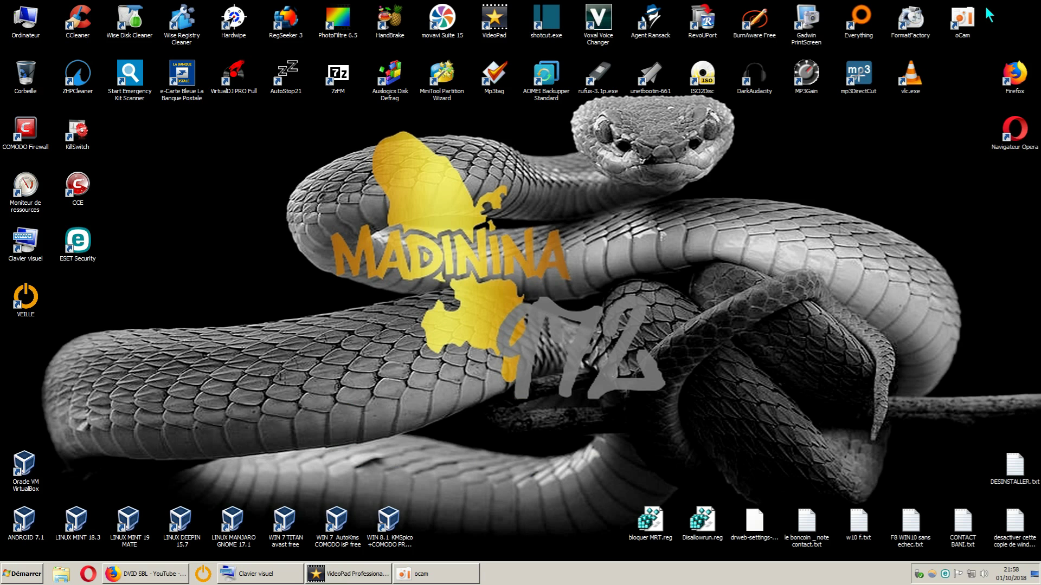
double_click(37, 27)
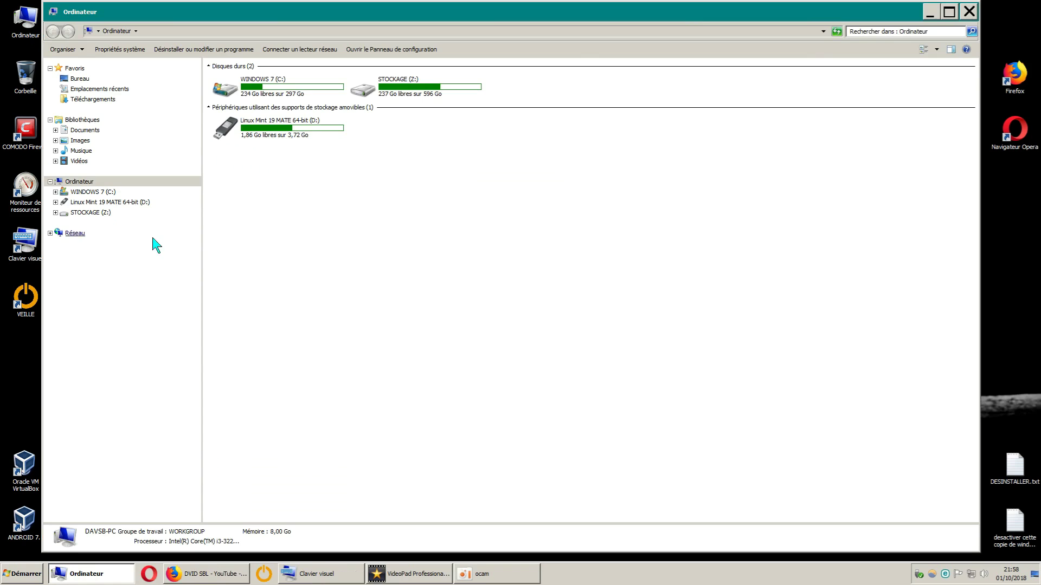
click(275, 131)
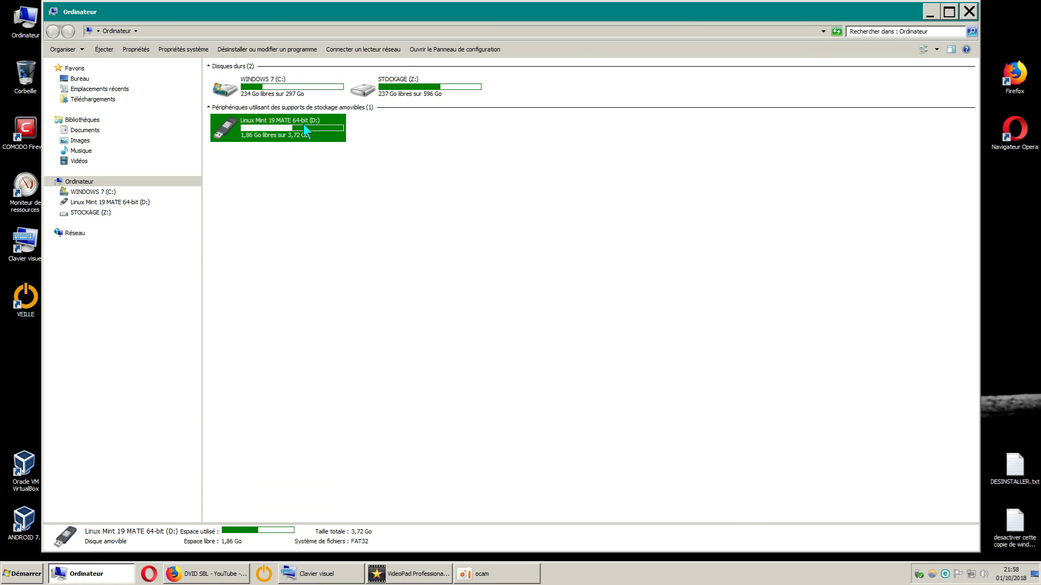
click(413, 86)
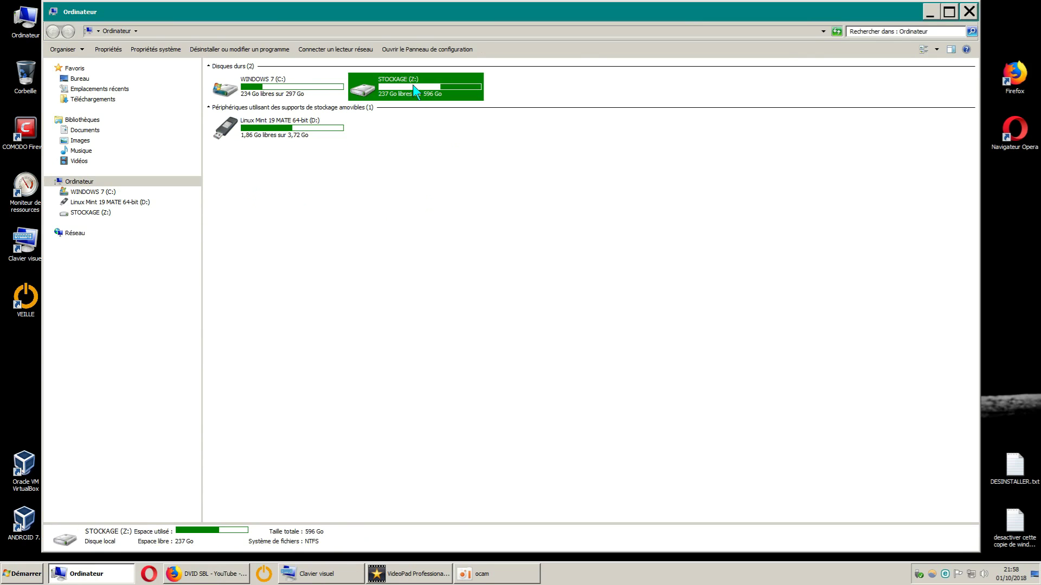
click(287, 91)
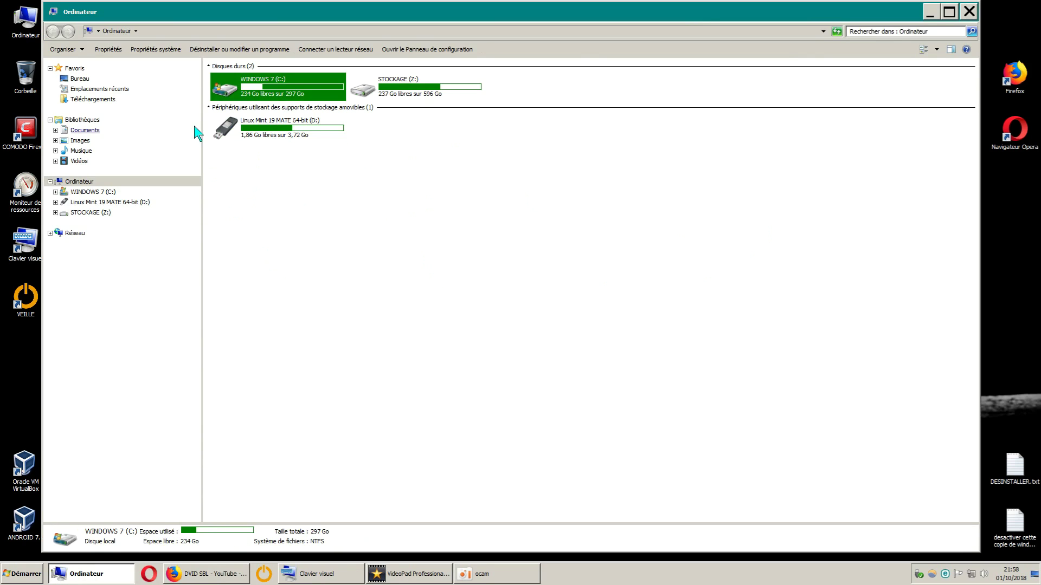
click(403, 89)
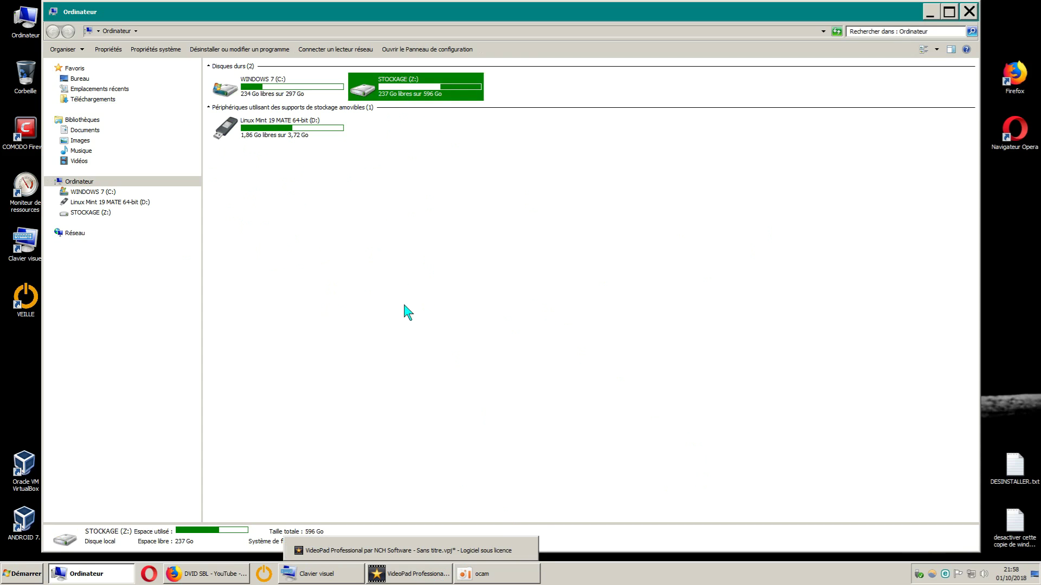
click(261, 89)
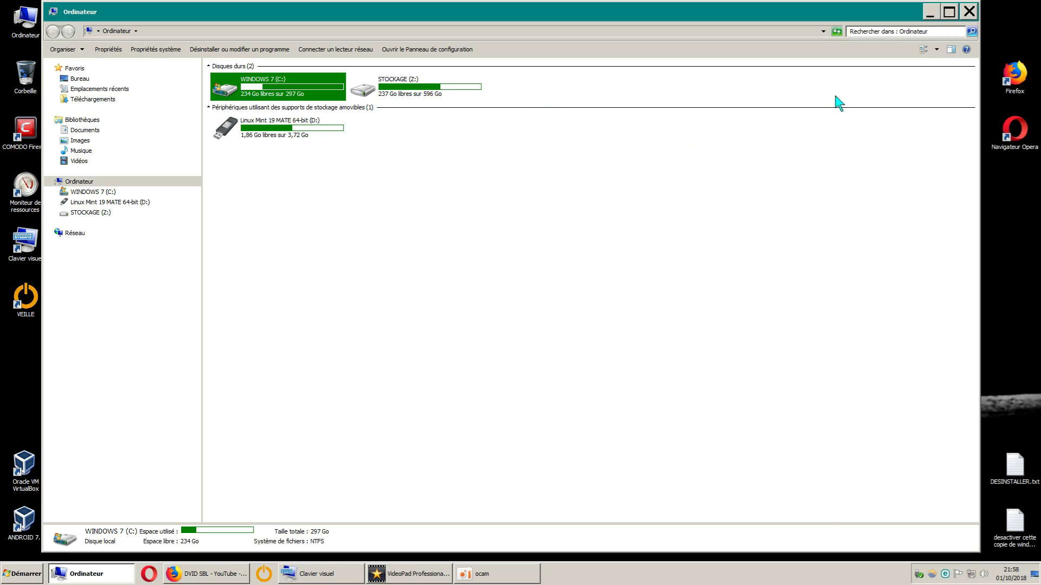
click(402, 86)
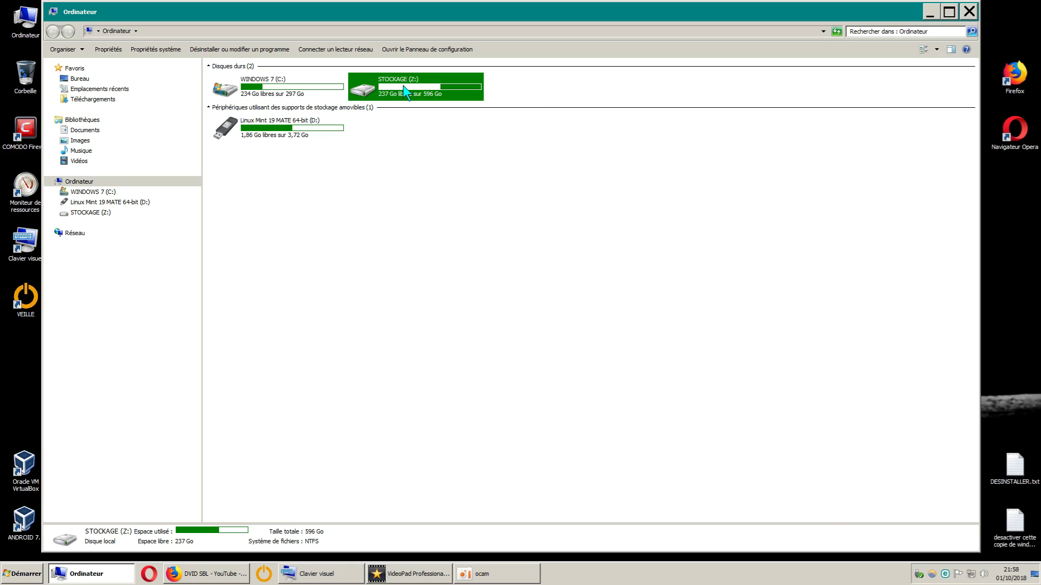
click(585, 222)
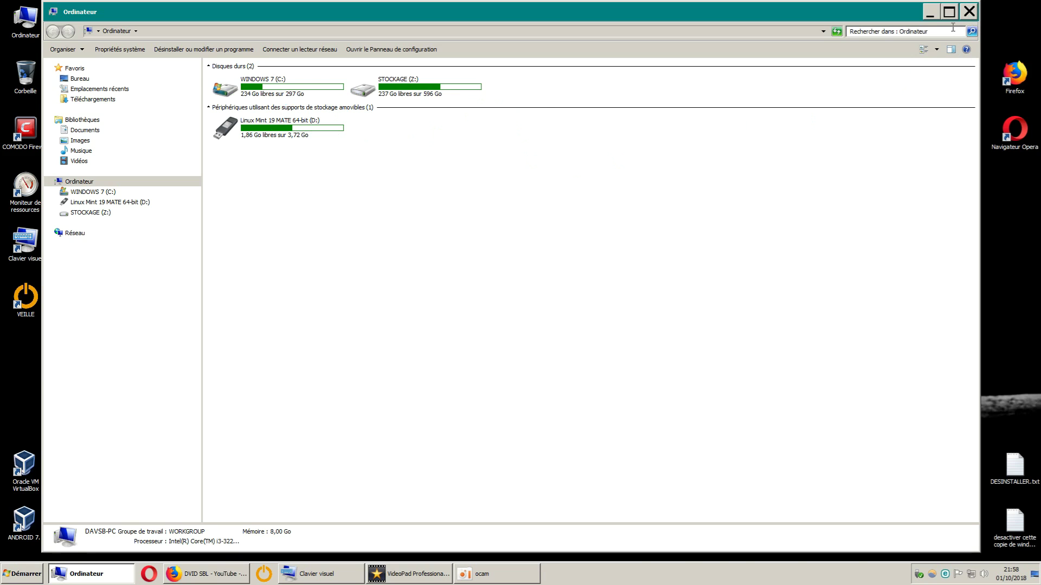
click(969, 11)
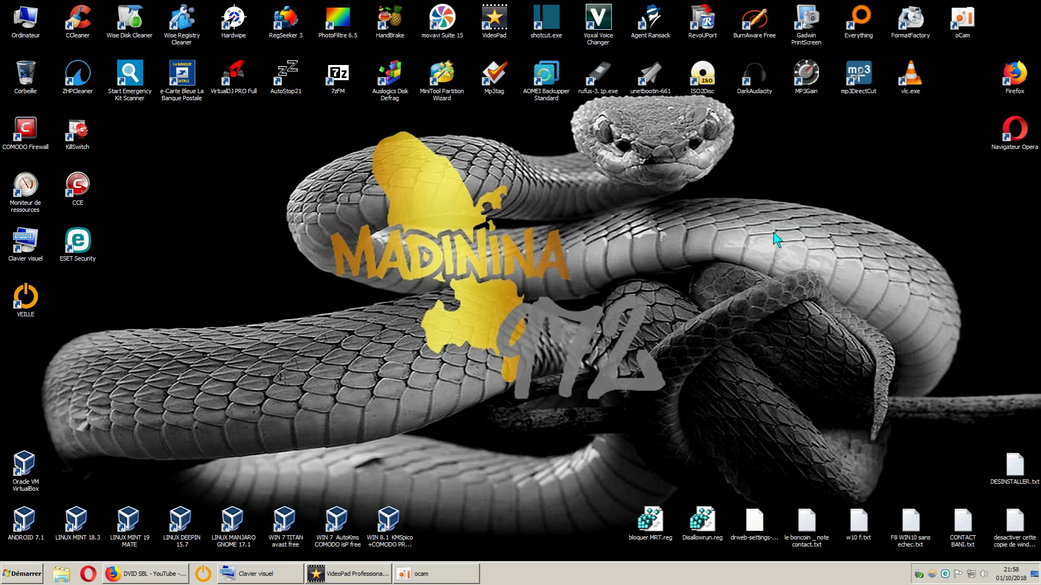
Switch to VideoPad, start exporting the video to the file Z:\Sans titre.avi, and minimize the main window
click(372, 578)
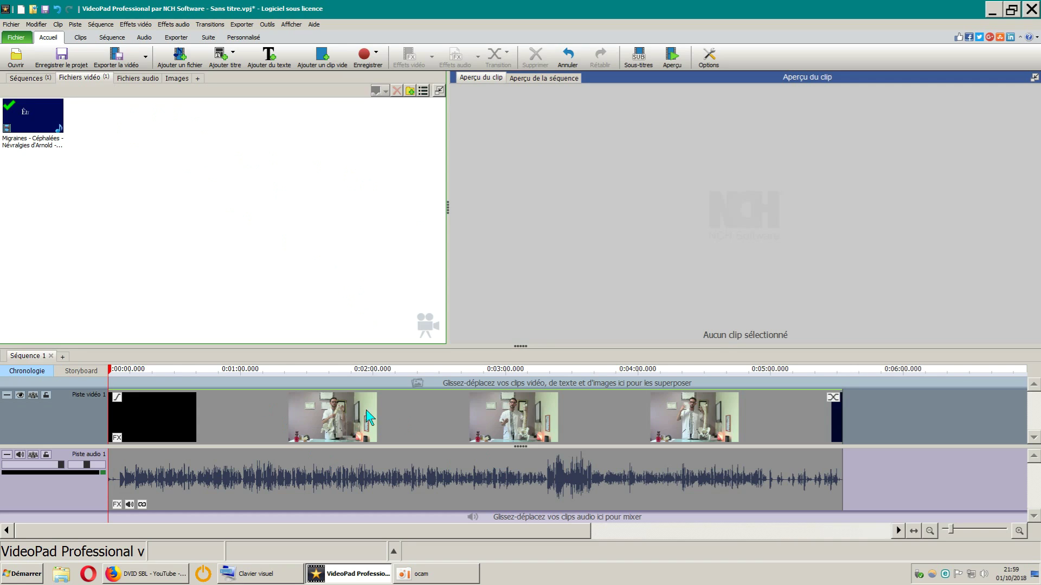
click(116, 56)
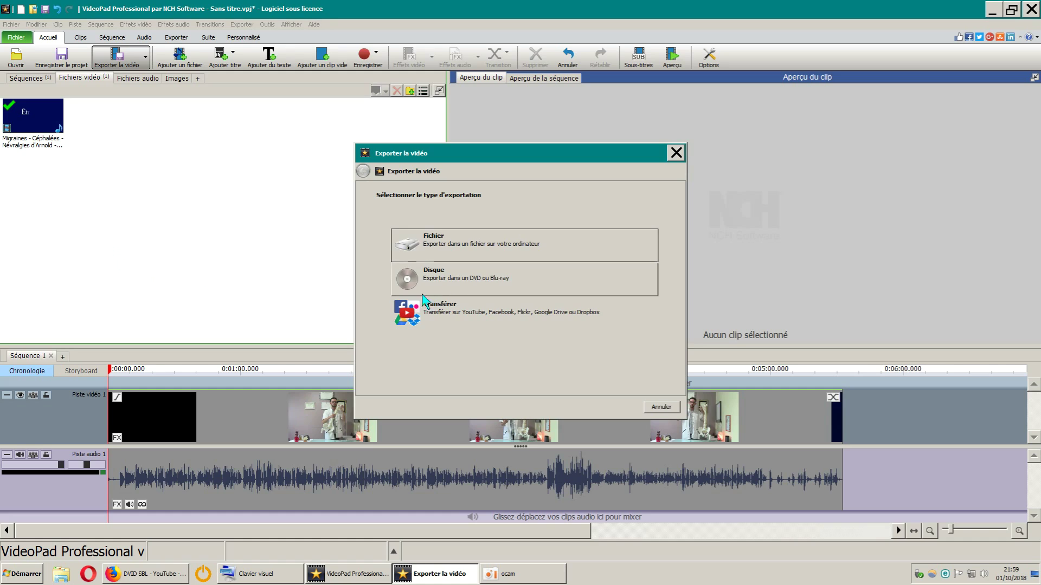
click(433, 255)
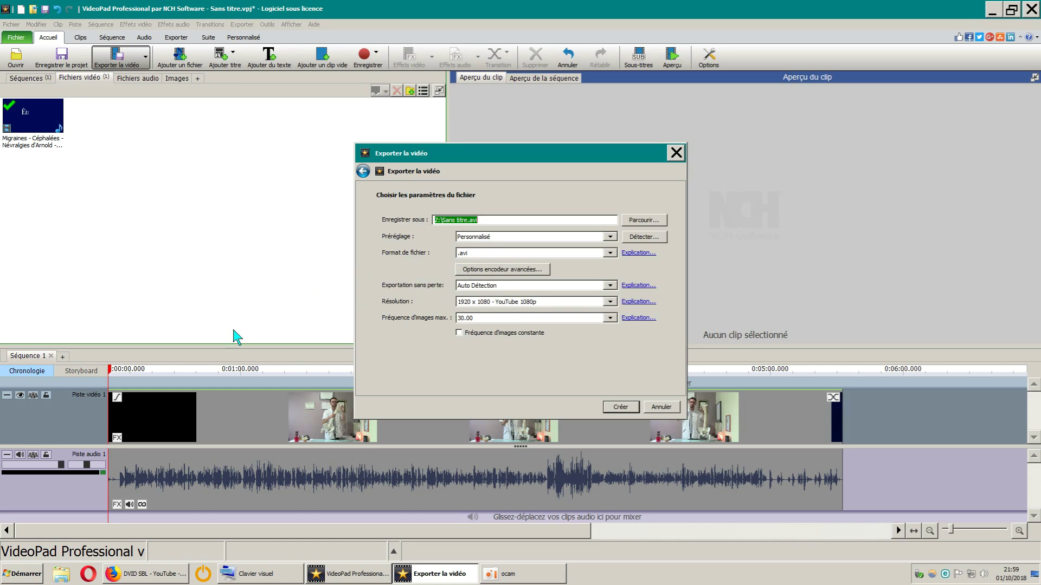
click(439, 222)
click(621, 406)
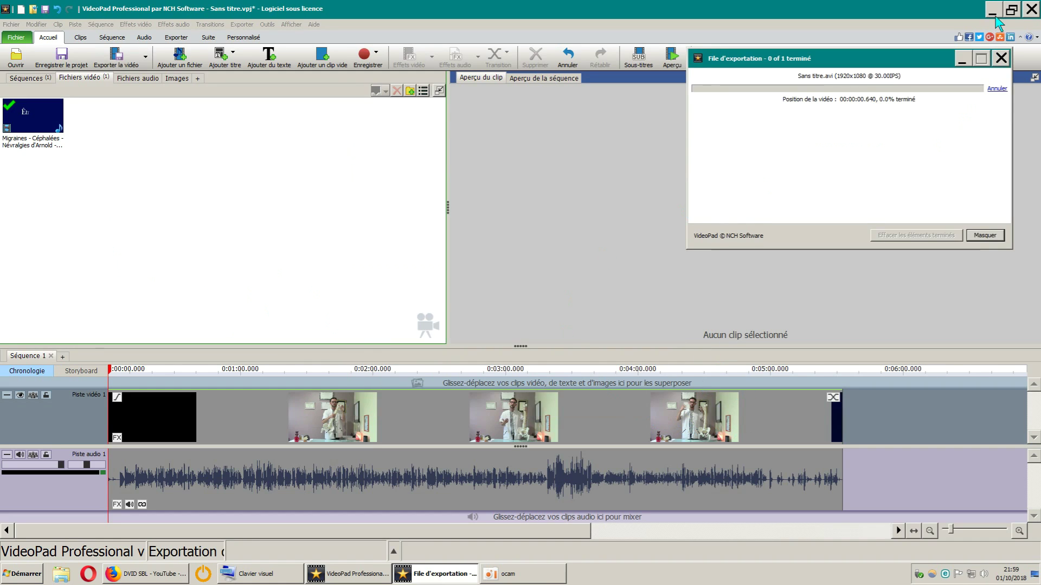
click(993, 11)
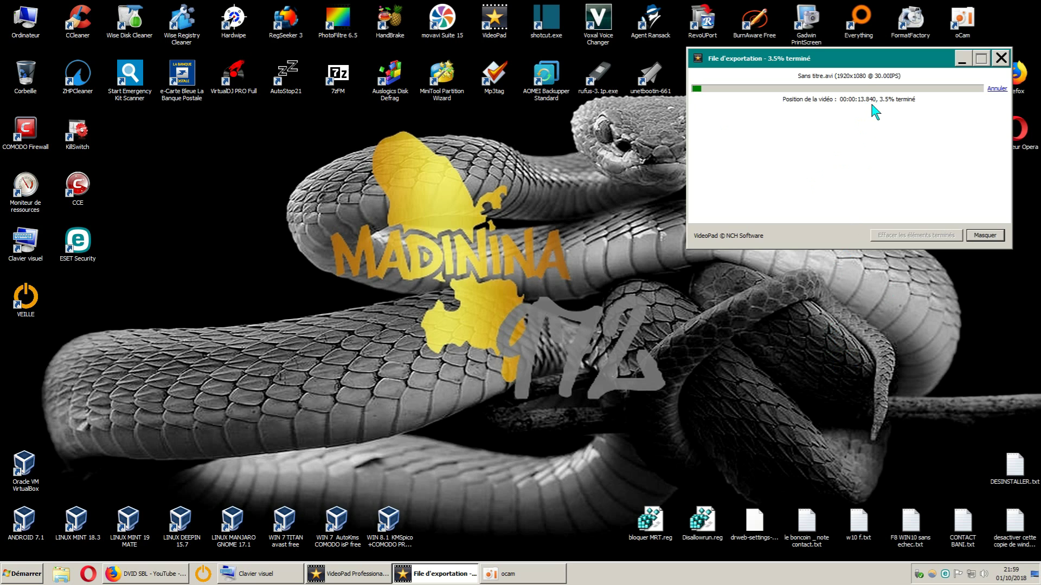
Cancel the running export to drive Z: and close the export queue
click(997, 89)
click(832, 91)
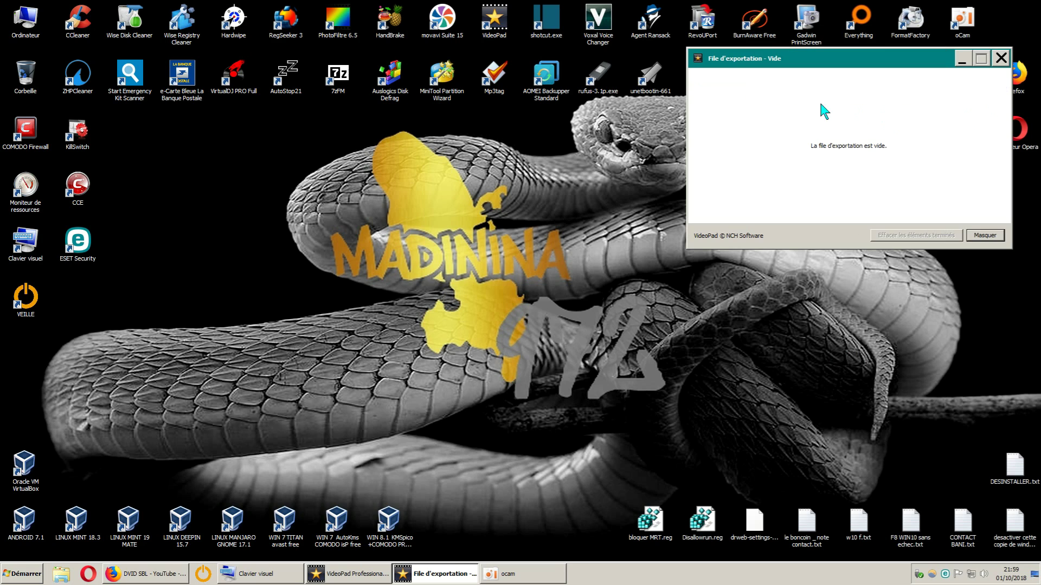
click(1001, 58)
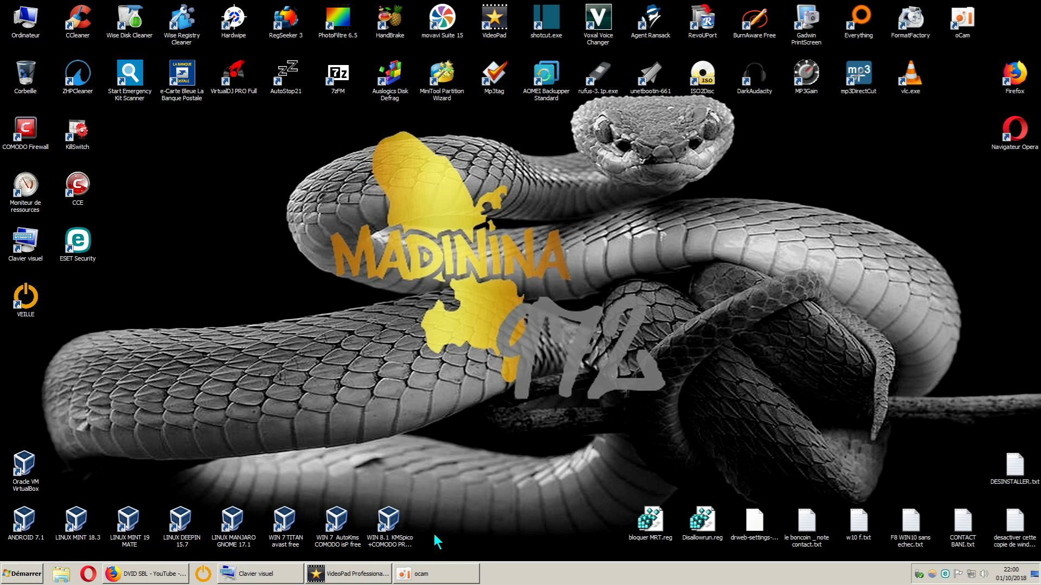
In VideoPad, start exporting the video as Sans titre.avi to the Linux Mint 19 MATE 64-bit (D:) drive, and minimize the main window
mouse_move(251, 576)
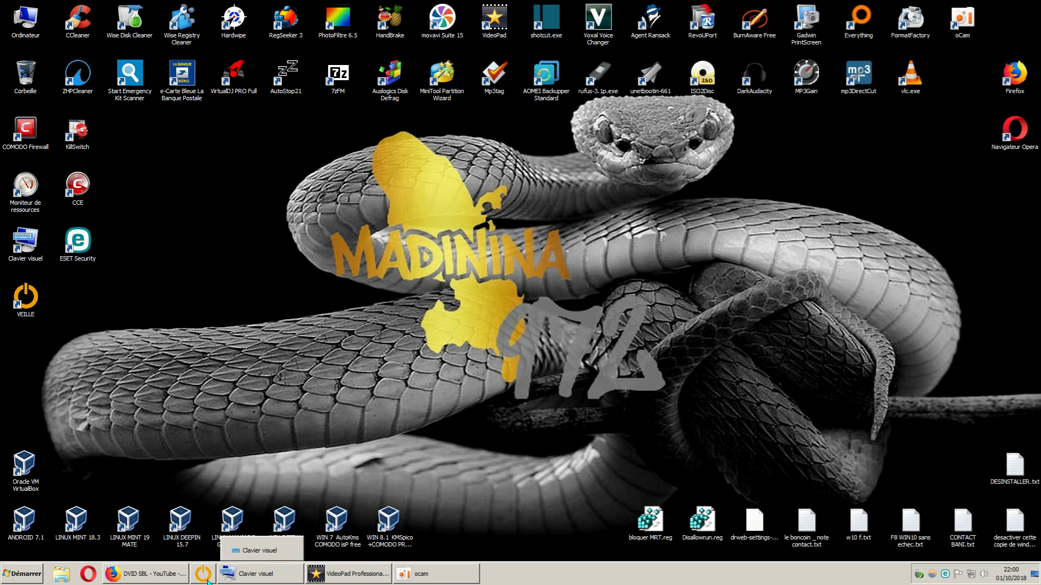
mouse_move(163, 579)
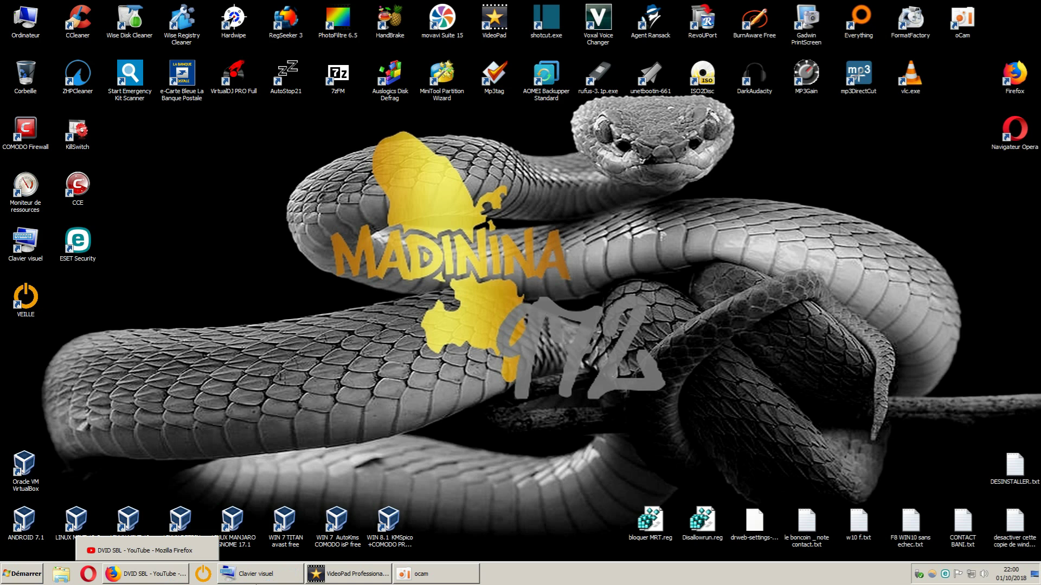
click(338, 579)
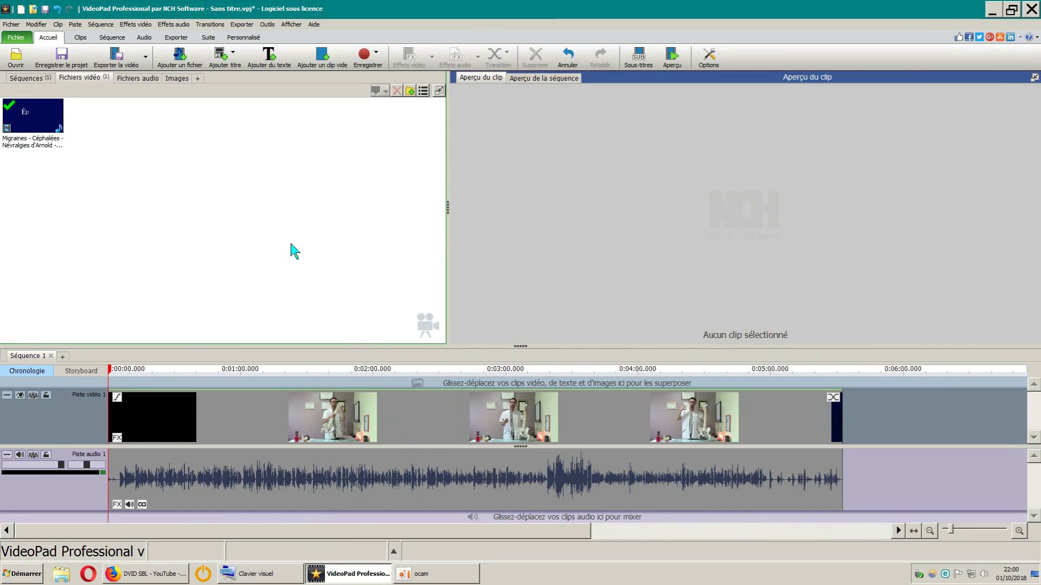
click(116, 56)
click(443, 249)
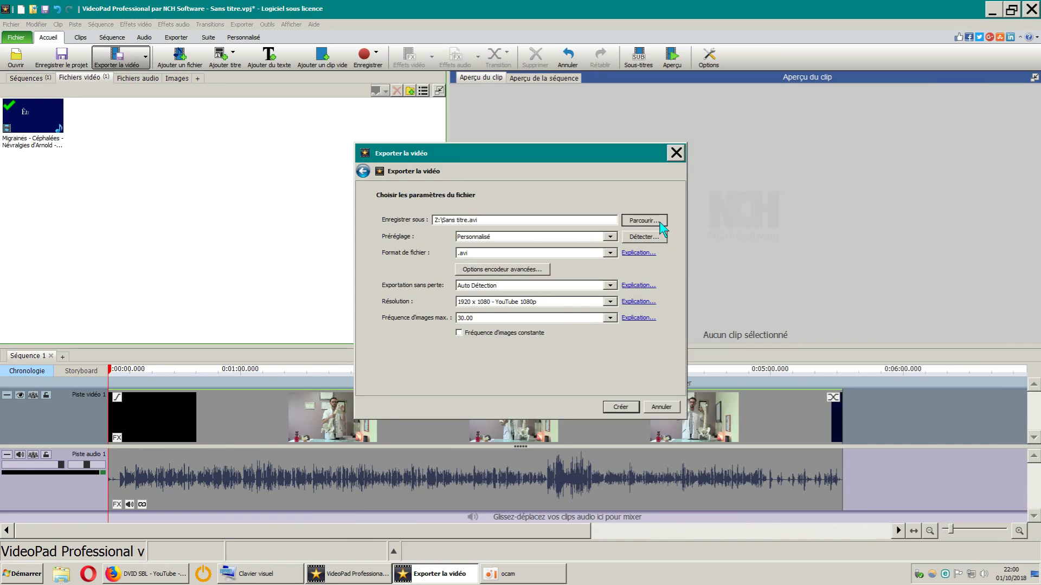
click(657, 222)
click(434, 291)
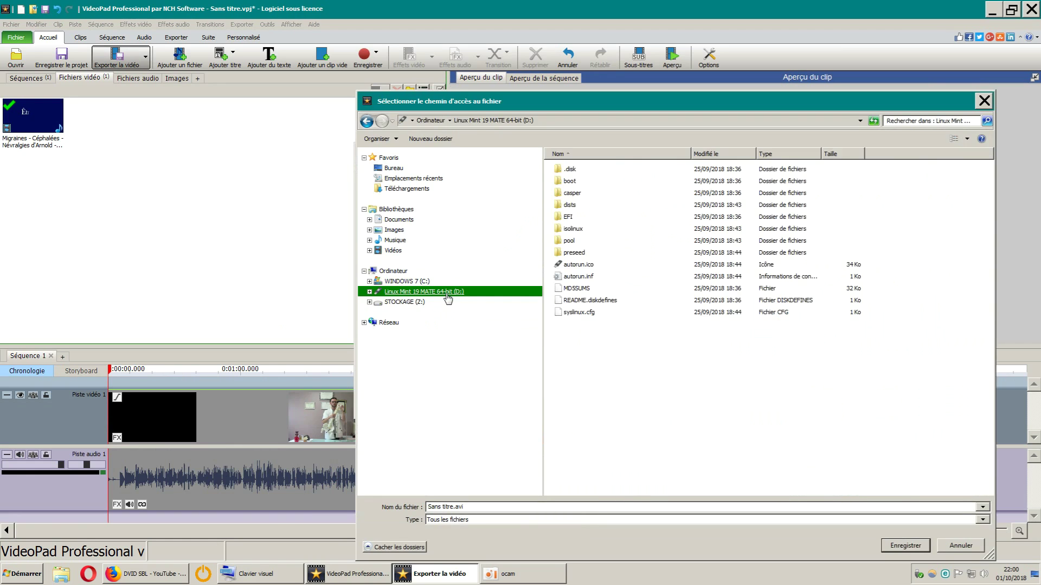
click(904, 546)
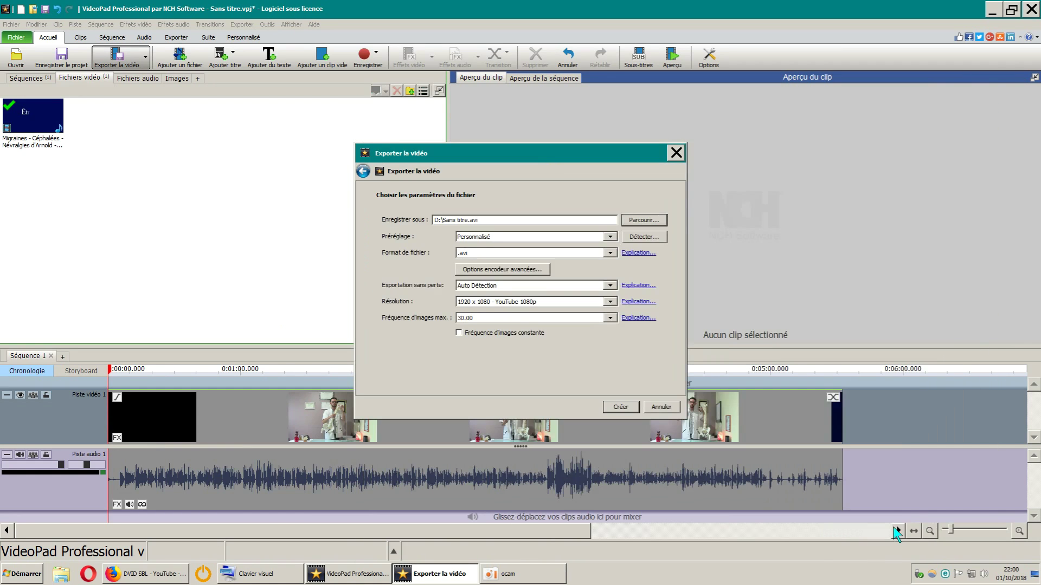
click(628, 407)
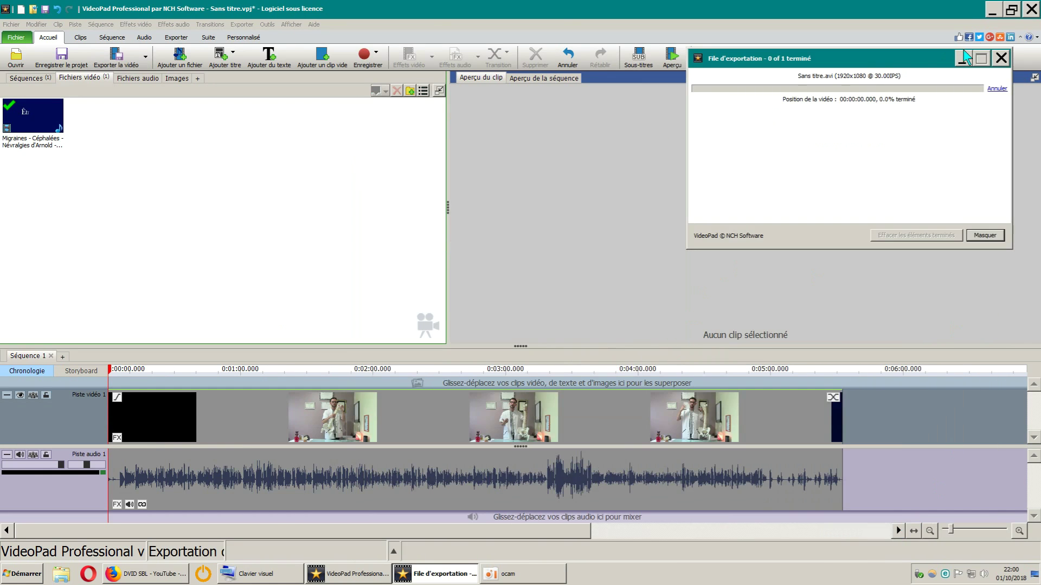
click(992, 9)
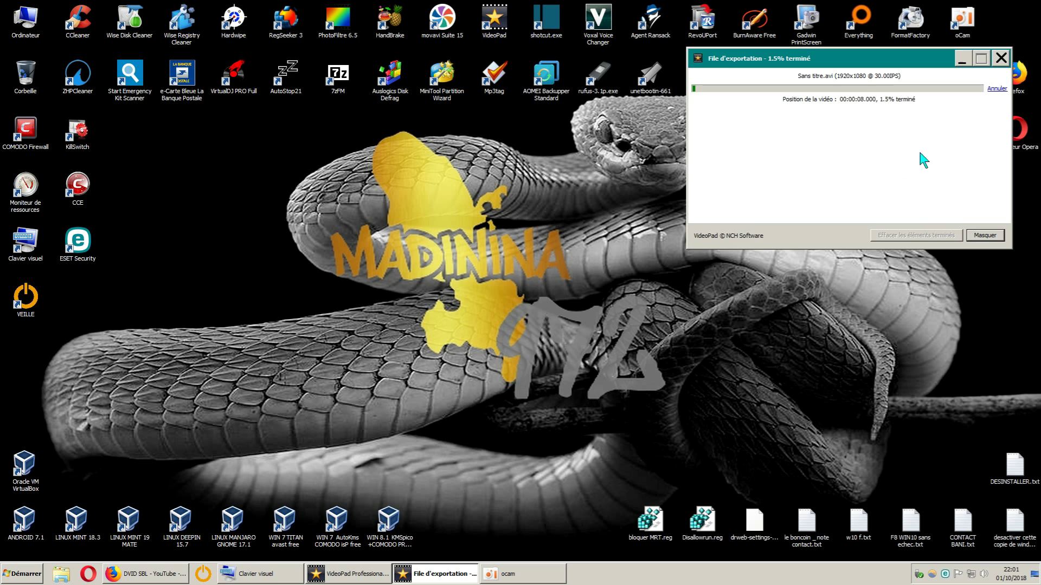
Cancel the running export to drive D: and close the export queue
click(992, 90)
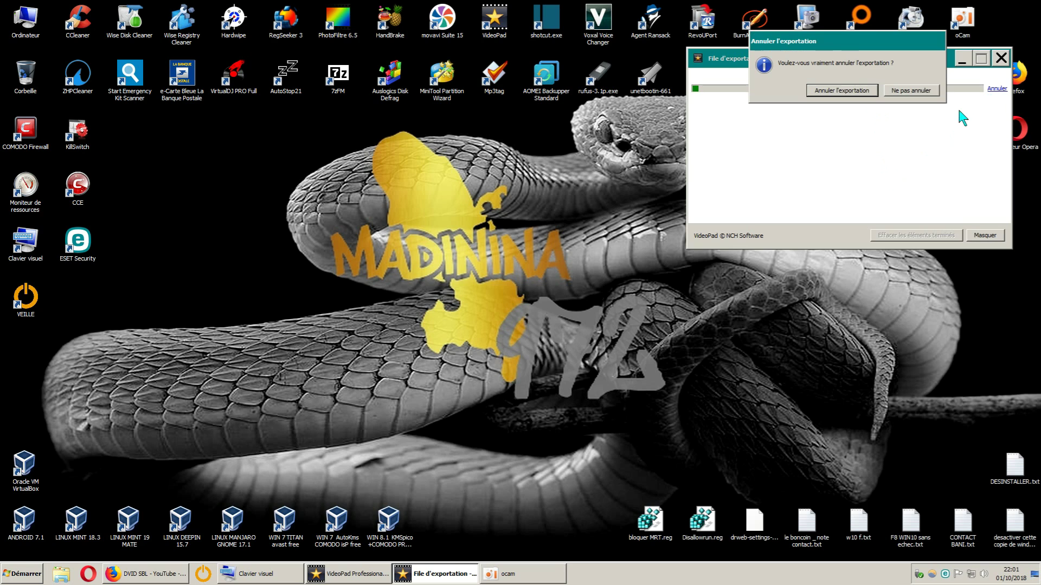
click(829, 93)
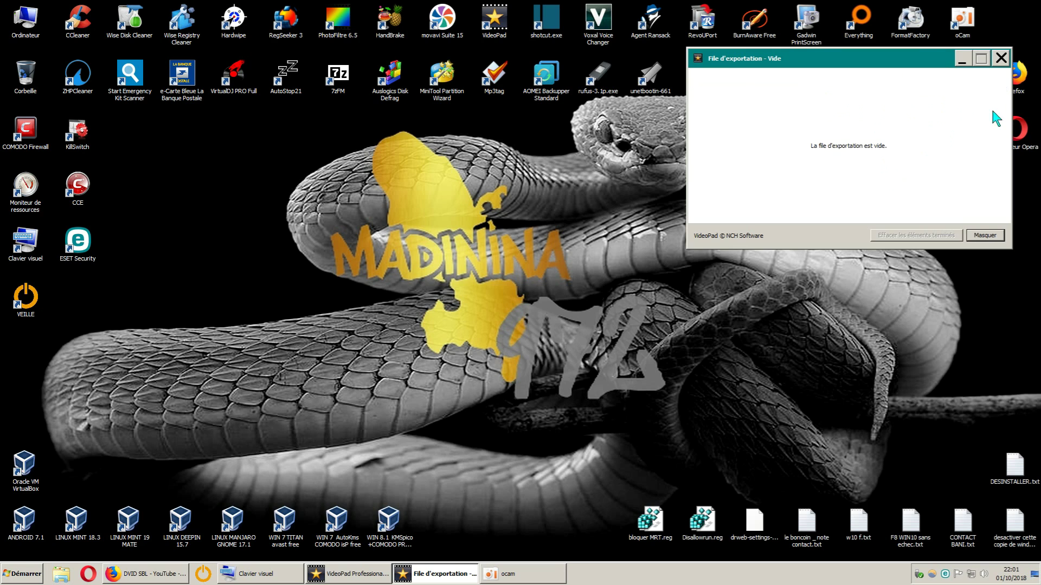
click(1001, 59)
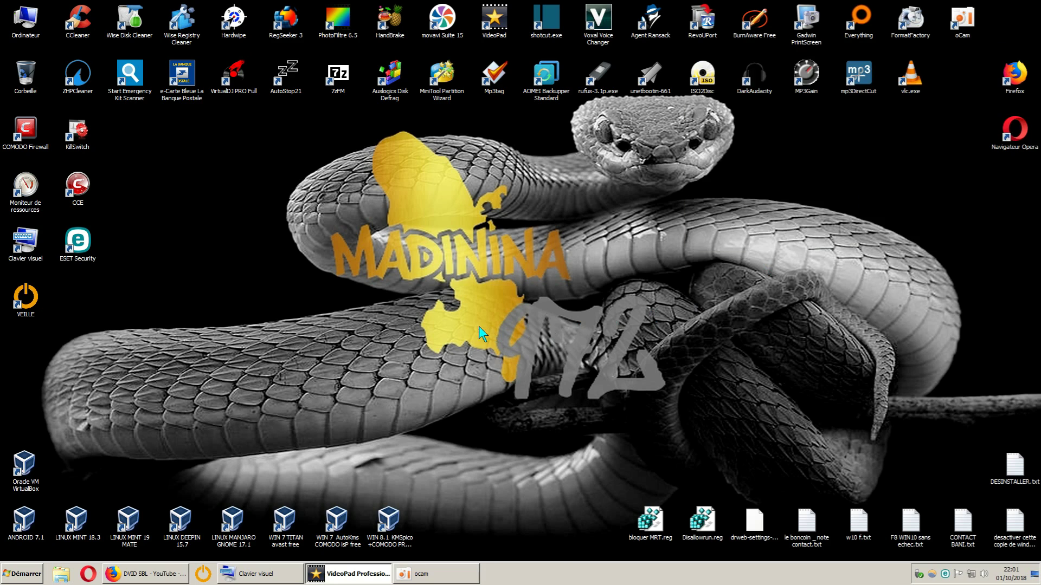